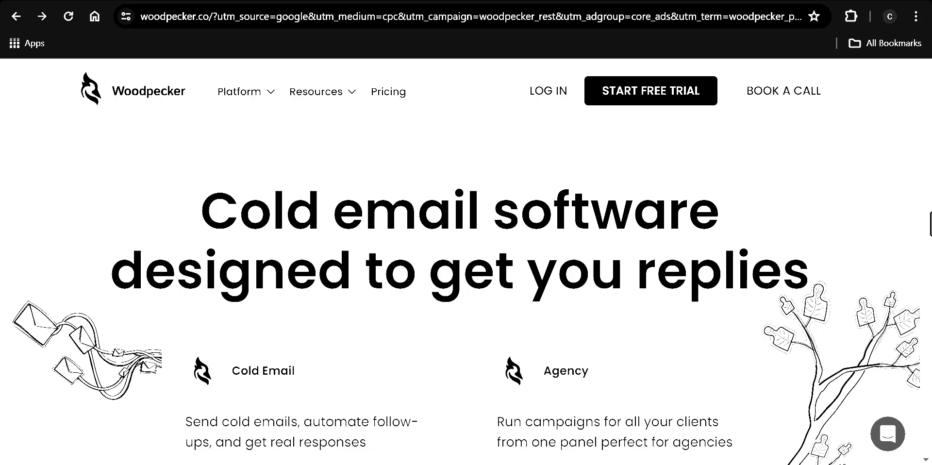
Scroll through the Woodpecker site to the blank Cold email free-trial sign-up form
scroll(928, 101, "down", 10)
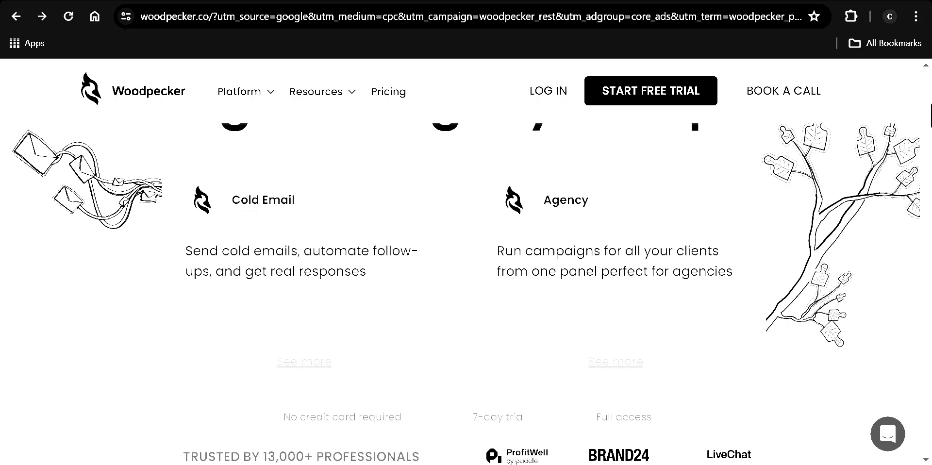
scroll(466, 259, "down", 3)
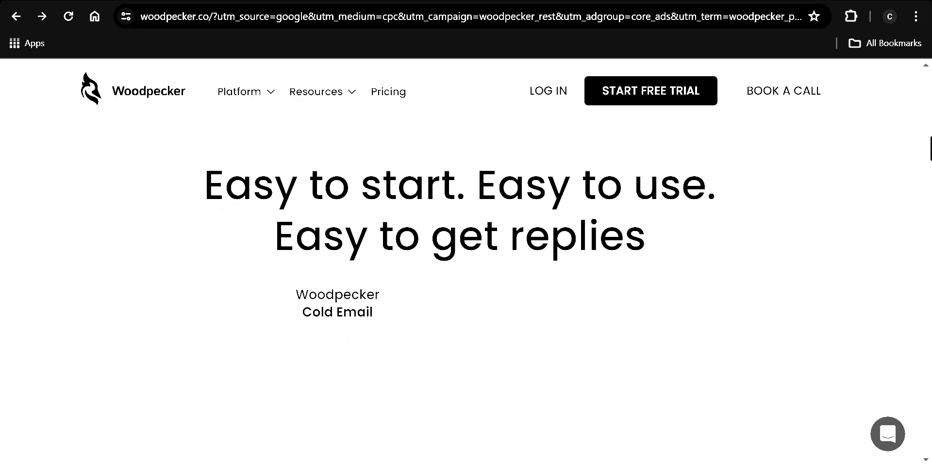
scroll(466, 259, "down", 8)
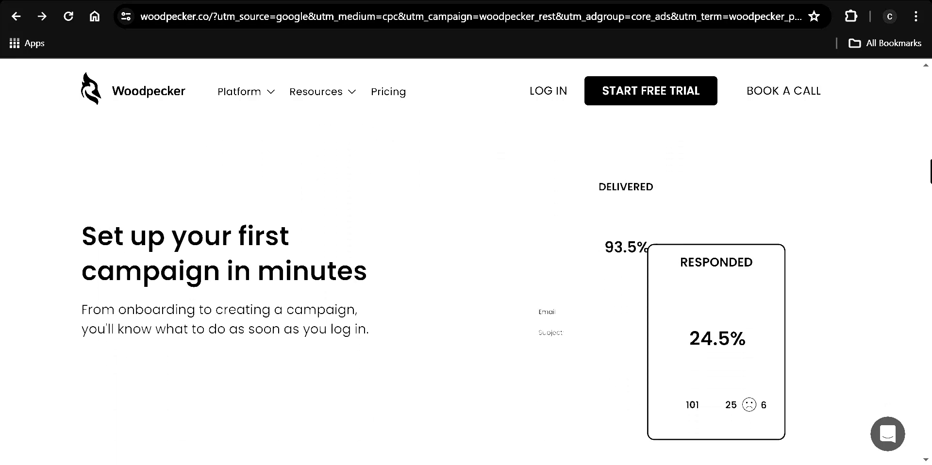
scroll(466, 259, "down", 5)
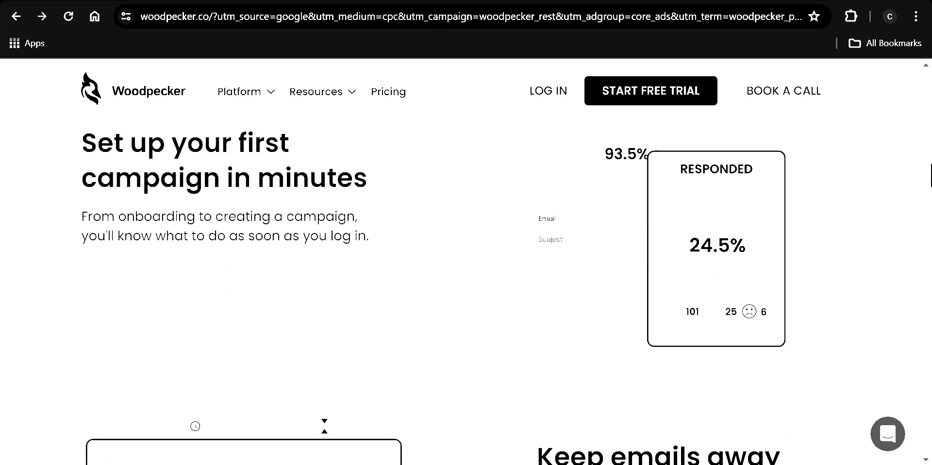
scroll(927, 235, "down", 8)
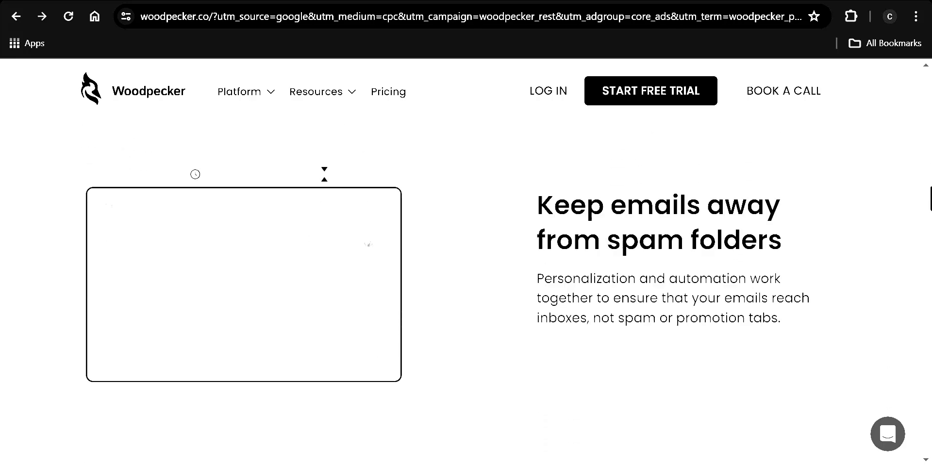
scroll(927, 235, "down", 8)
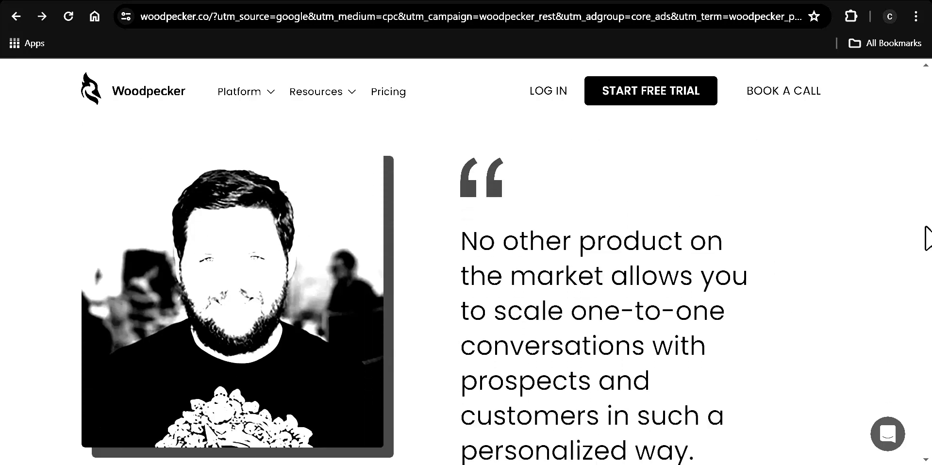
scroll(927, 271, "down", 1)
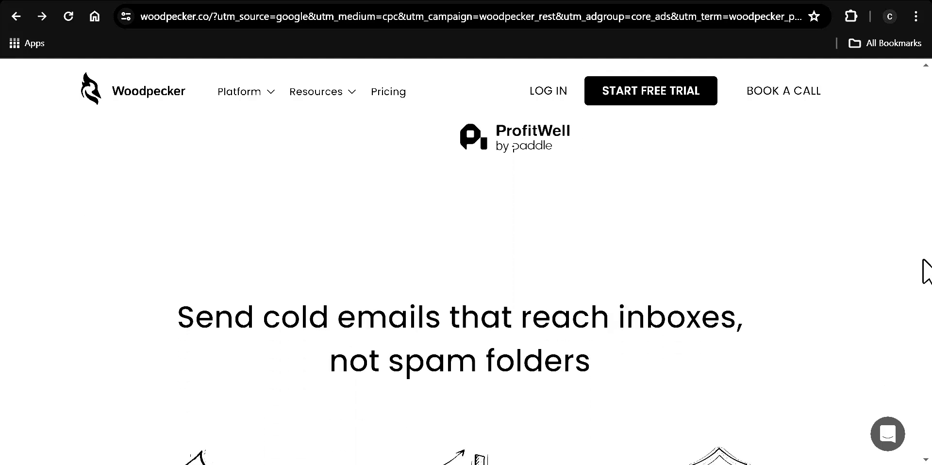
scroll(925, 276, "down", 2)
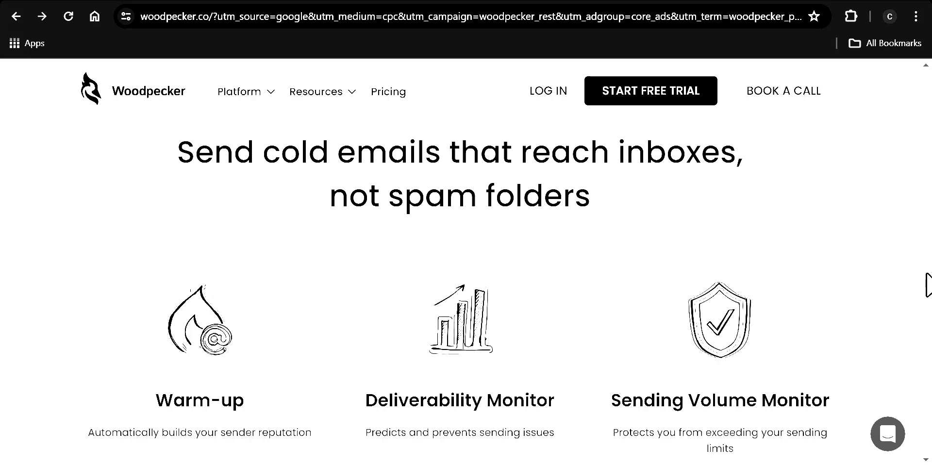
scroll(927, 285, "down", 6)
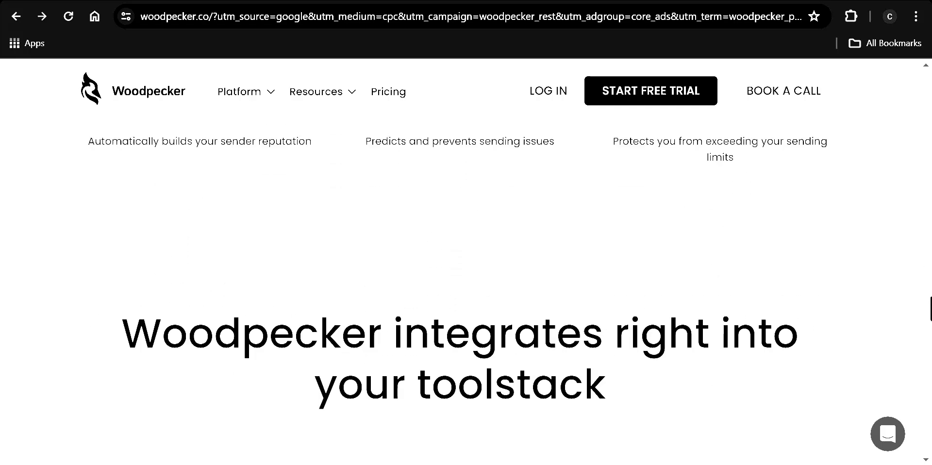
scroll(466, 291, "down", 3)
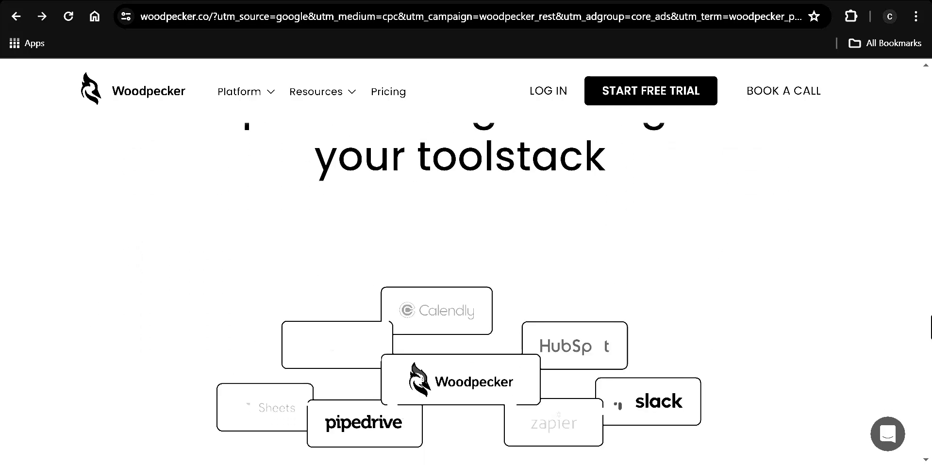
scroll(466, 291, "up", 2)
scroll(930, 319, "down", 3)
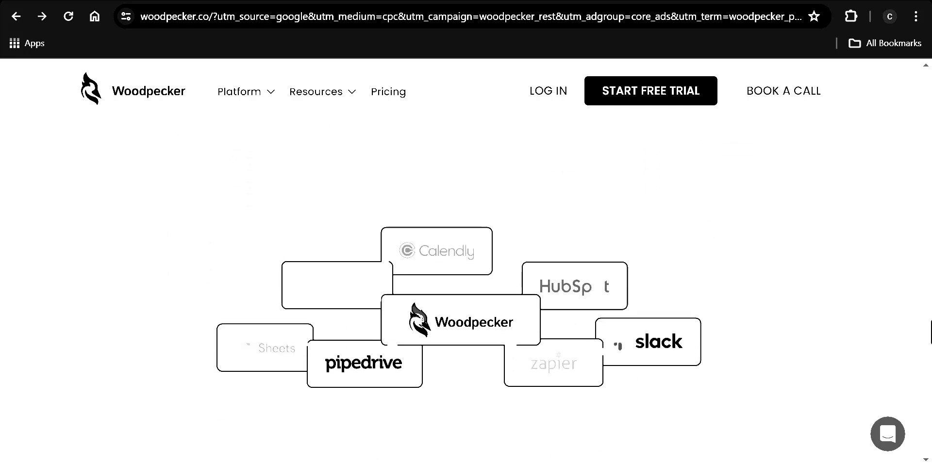
left_click_drag(928, 328, 929, 93)
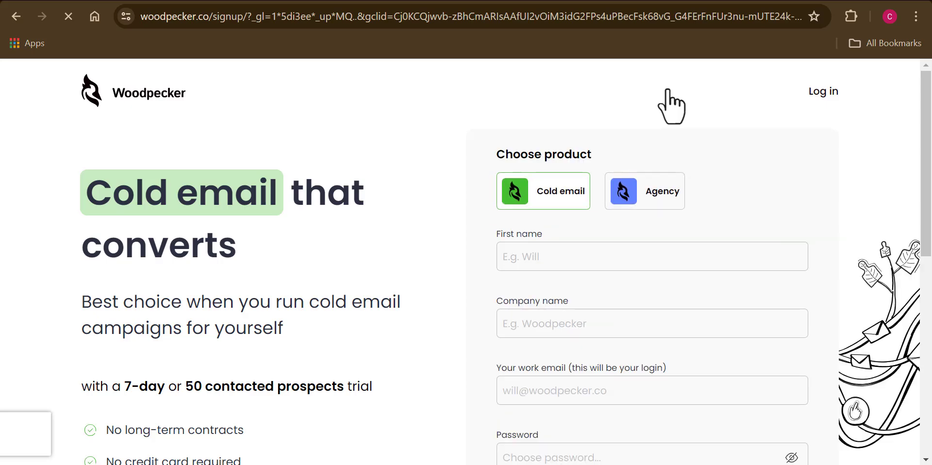
Fill in the first name, company name 'LeadSnder', work email and account password
scroll(671, 107, "down", 1)
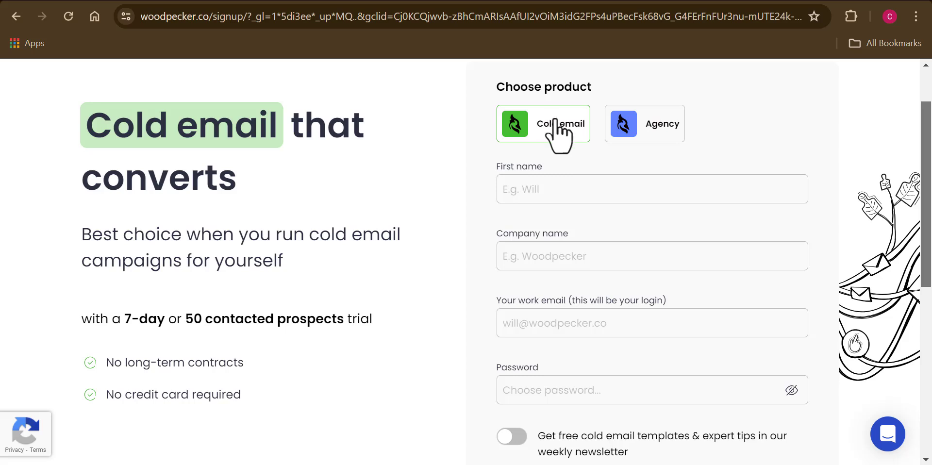
left_click(549, 189)
type("John")
left_click(549, 258)
type("LeadSnder")
left_click(563, 332)
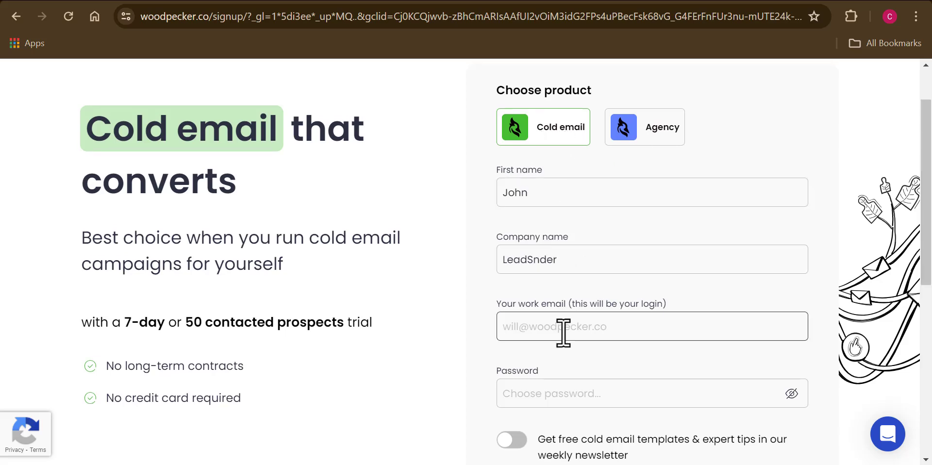
left_click(588, 393)
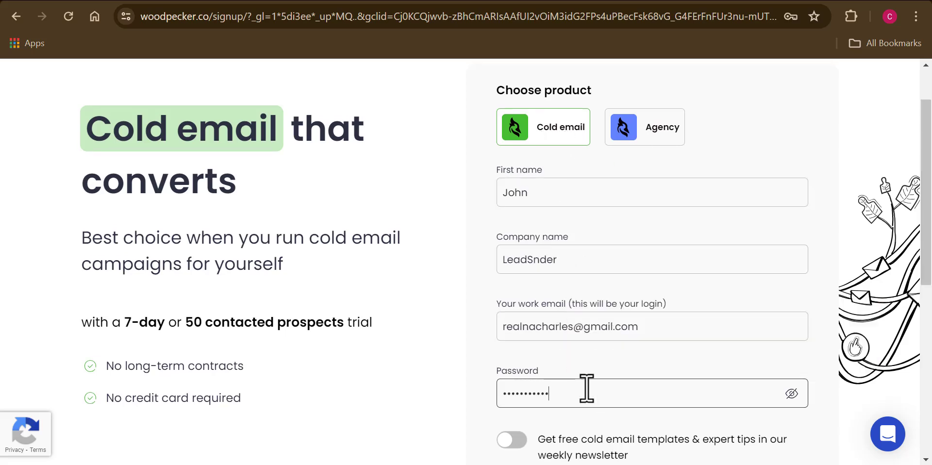
left_click(792, 394)
left_click(792, 394)
Opt into the weekly newsletter and submit the form to start the trial
scroll(680, 340, "down", 3)
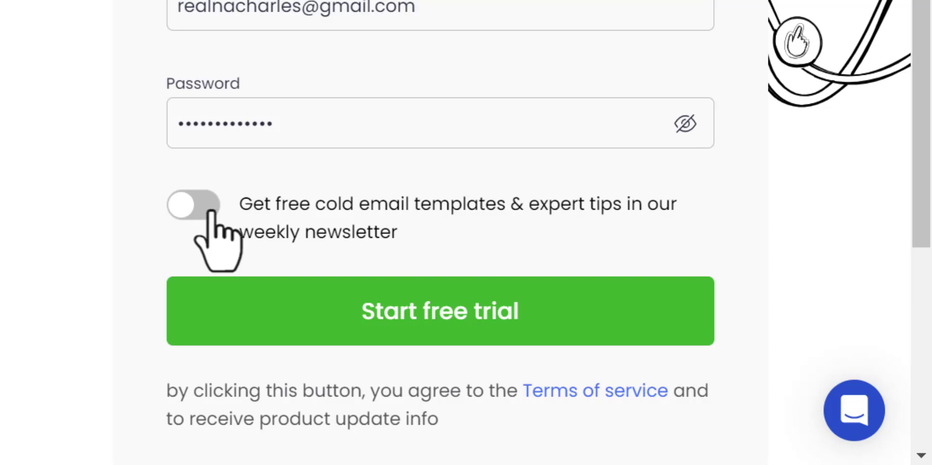
left_click(210, 212)
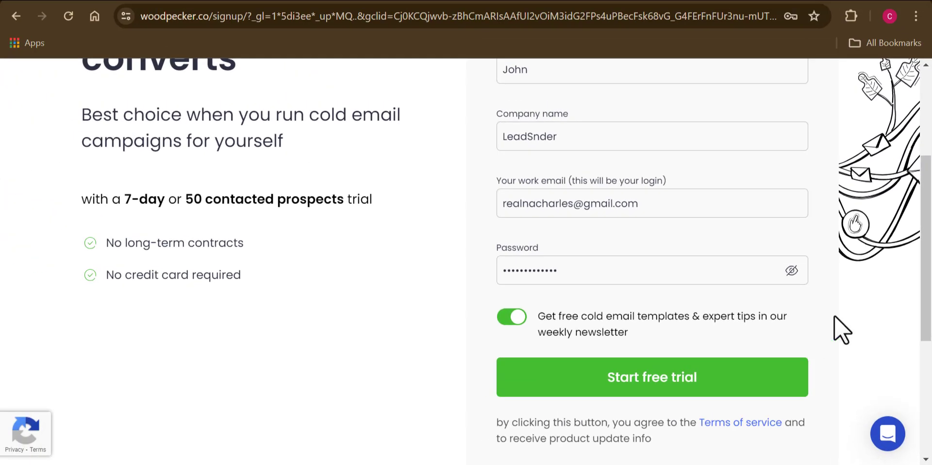
scroll(924, 305, "down", 1)
left_click(649, 325)
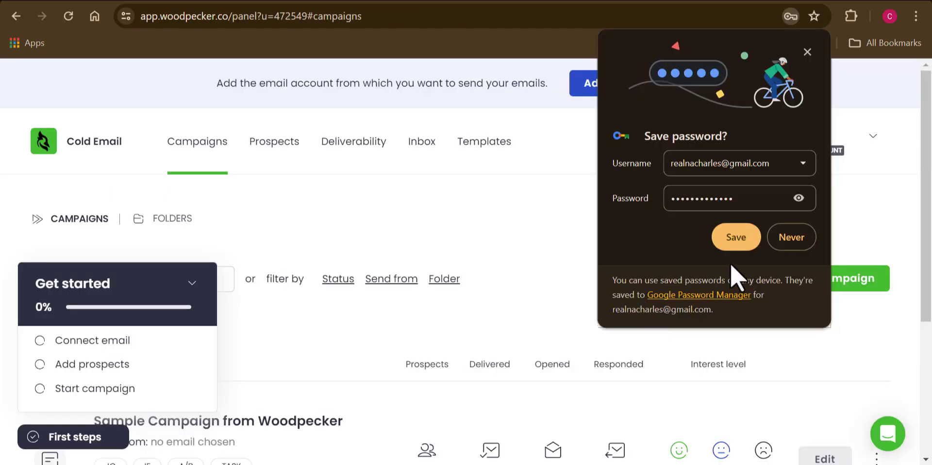
Save the new login in Chrome and collapse the Get started checklist
left_click(734, 235)
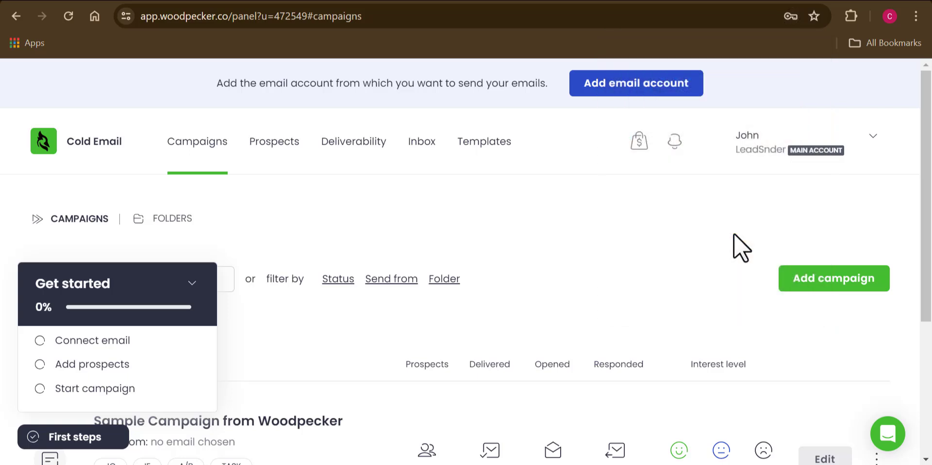
left_click(192, 283)
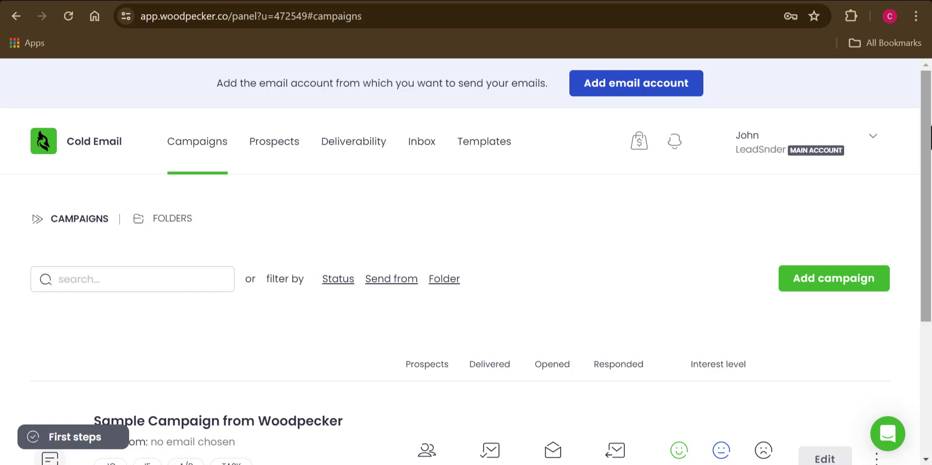
mouse_move(927, 137)
left_mouse_down()
mouse_move(929, 269)
mouse_move(929, 124)
left_mouse_up()
mouse_move(927, 132)
left_mouse_down()
mouse_move(922, 272)
mouse_move(930, 121)
left_mouse_up()
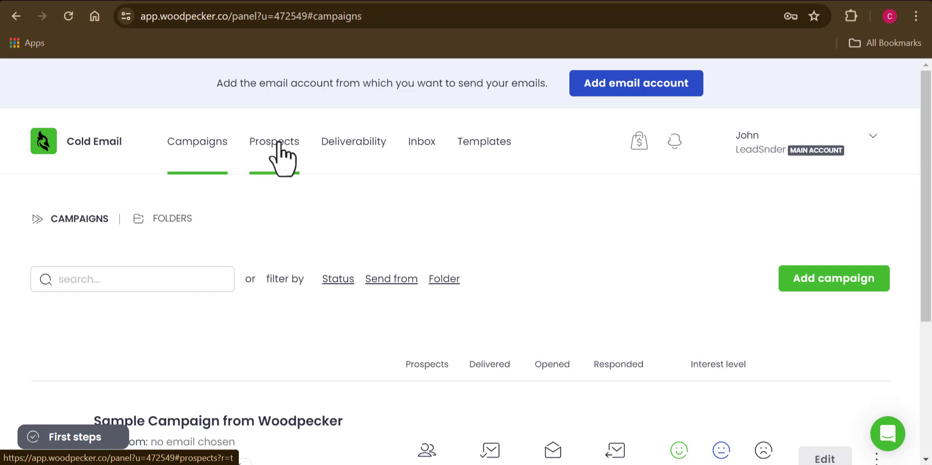
Open the Prospects list and show the Add prospects options: Import, Manually, From integrations
left_click(278, 142)
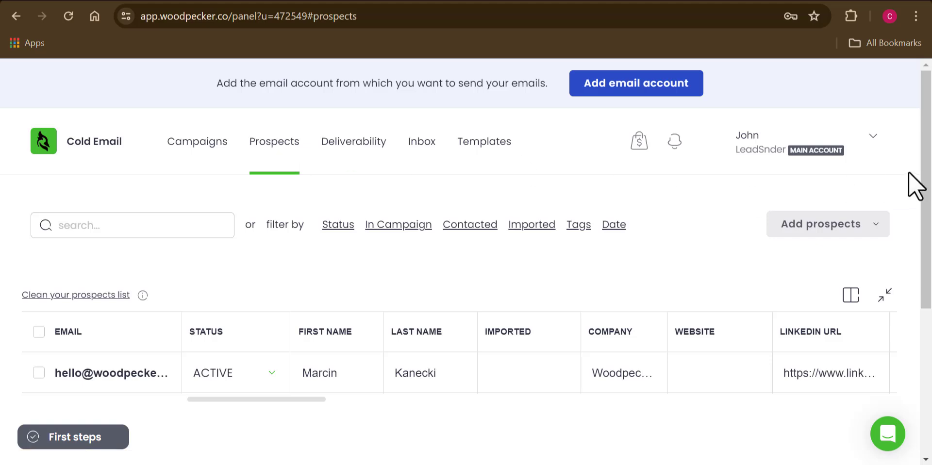
mouse_move(928, 179)
left_mouse_down()
mouse_move(928, 329)
mouse_move(929, 191)
left_mouse_up()
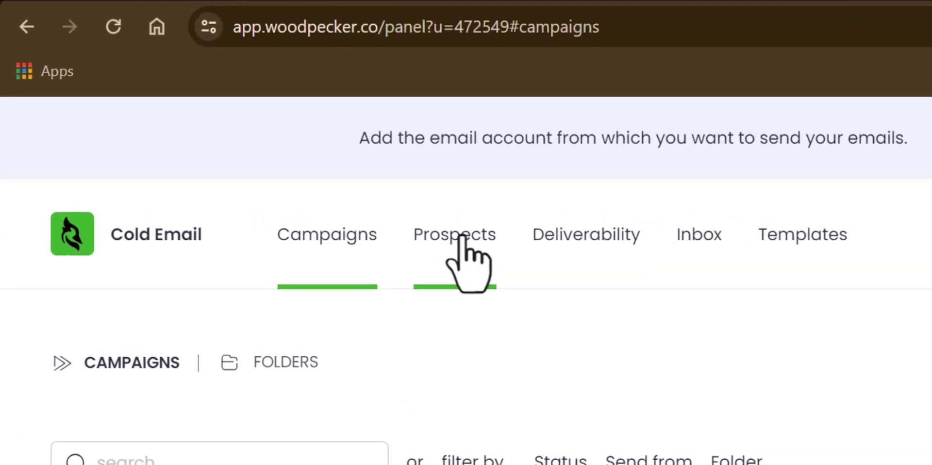
left_click(276, 141)
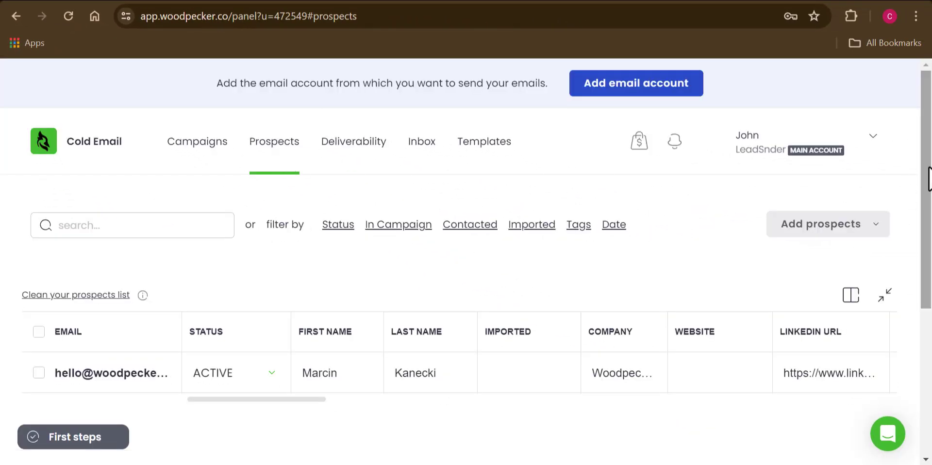
mouse_move(929, 180)
left_mouse_down()
mouse_move(930, 246)
mouse_move(929, 194)
left_mouse_up()
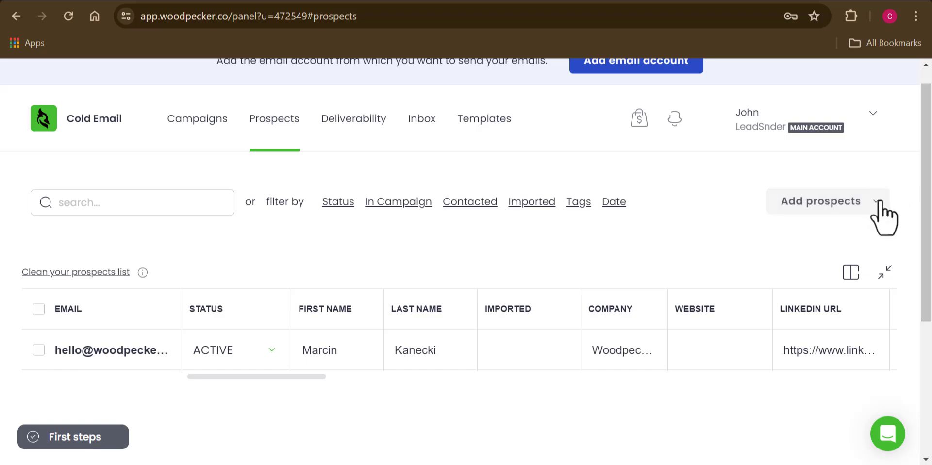
left_click(880, 203)
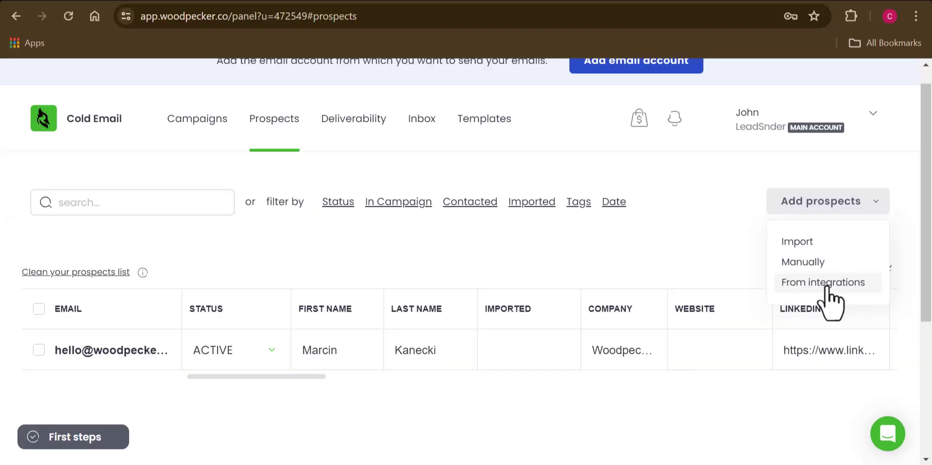
left_click(827, 286)
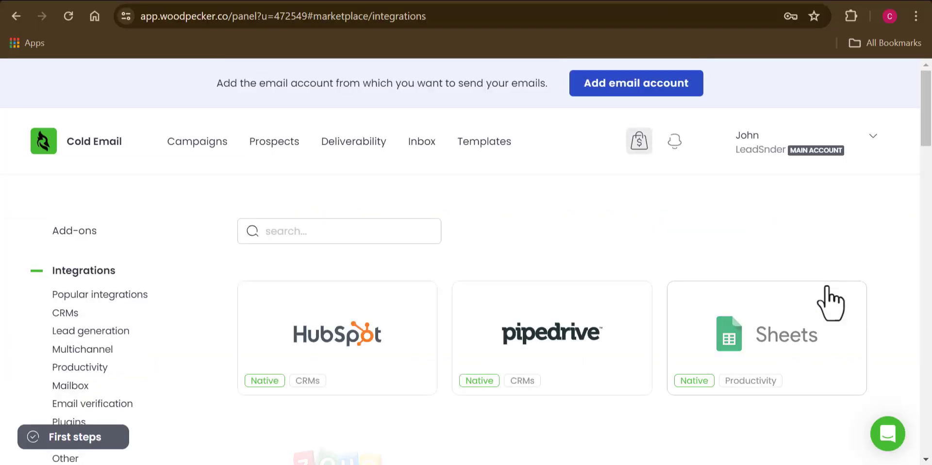
mouse_move(927, 127)
left_mouse_down()
mouse_move(929, 162)
mouse_move(928, 118)
left_mouse_up()
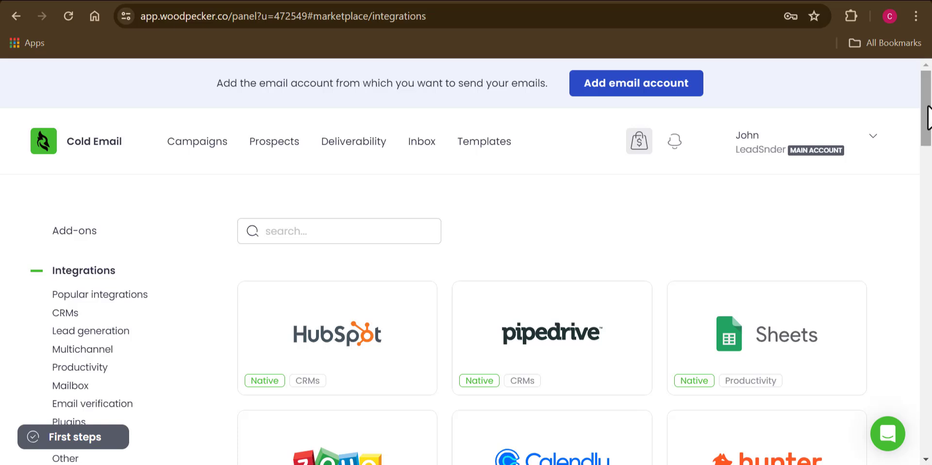
left_click_drag(928, 118, 930, 225)
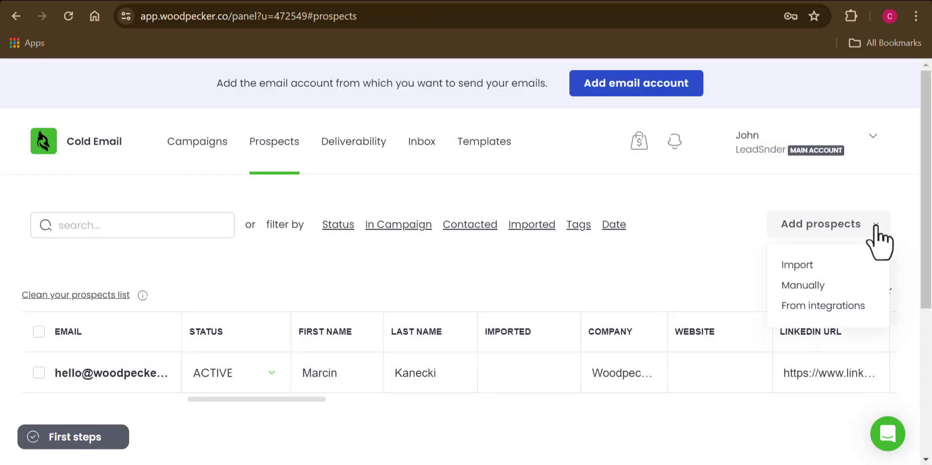
Import the sample CSV output file from Documents, bringing in 338 prospects and skipping 87 duplicates
left_click(796, 266)
left_click_drag(928, 223, 930, 286)
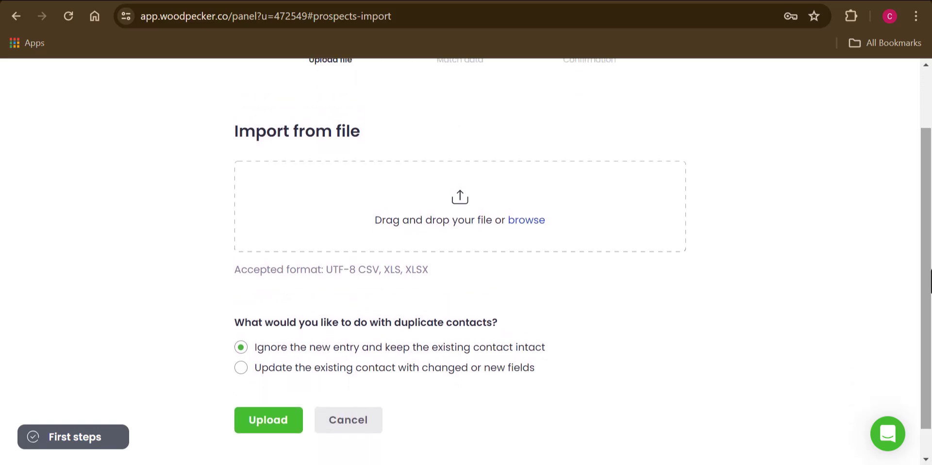
left_click(526, 213)
left_click(63, 148)
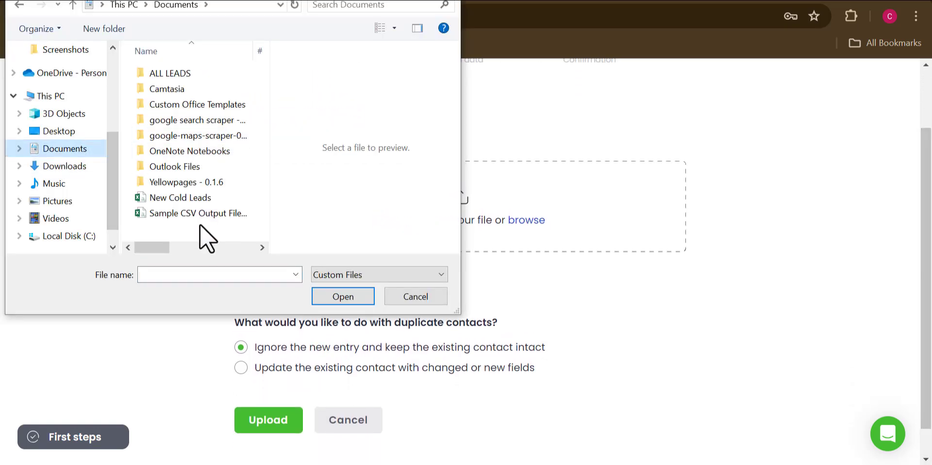
left_click(189, 211)
left_click(324, 298)
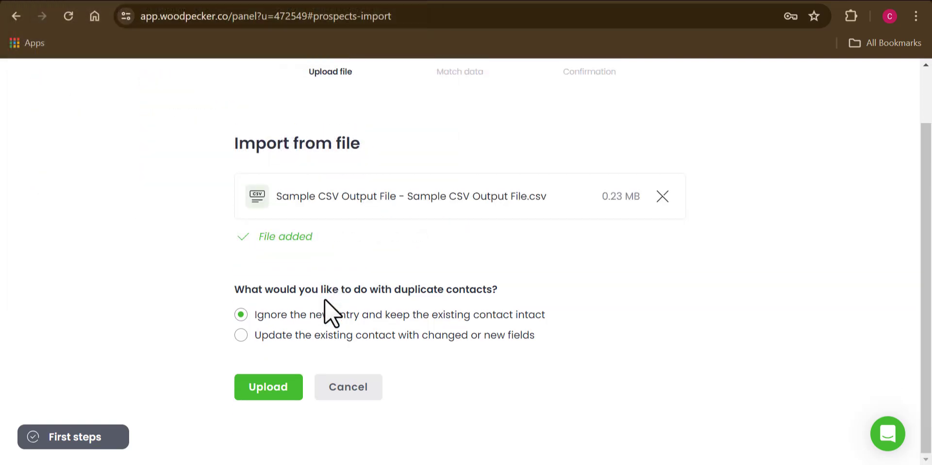
left_click(268, 389)
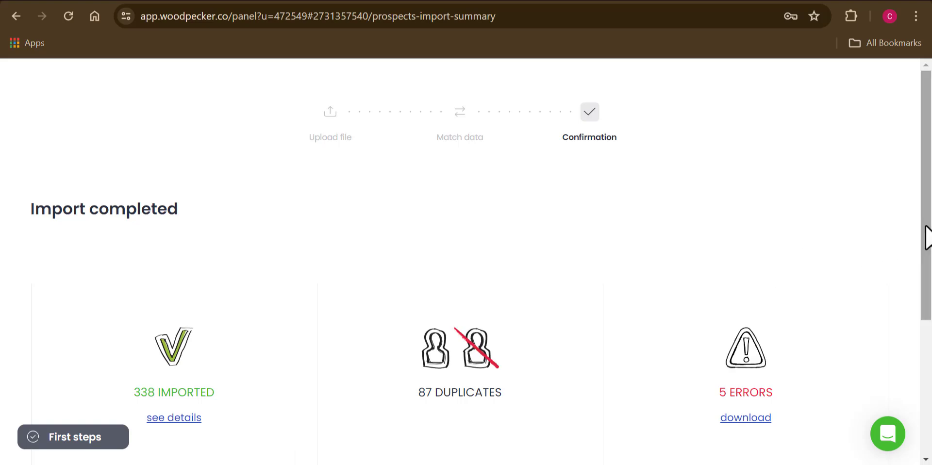
left_click_drag(927, 238, 930, 308)
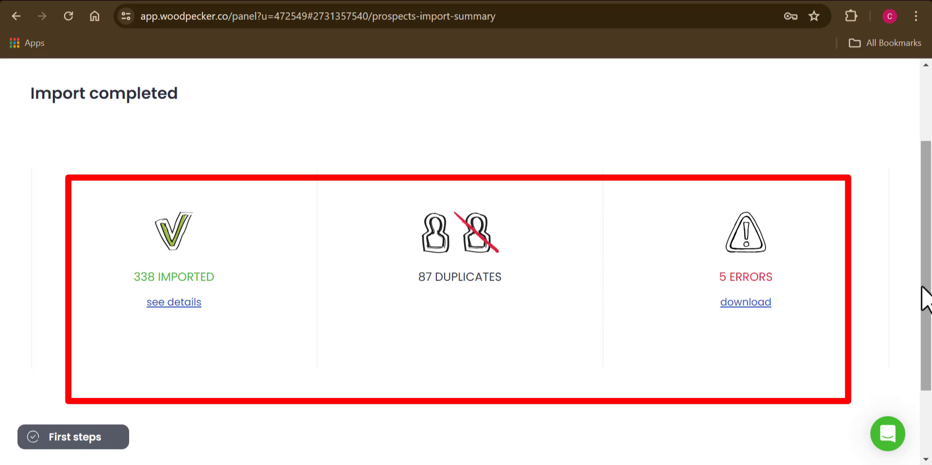
left_click_drag(929, 297, 929, 375)
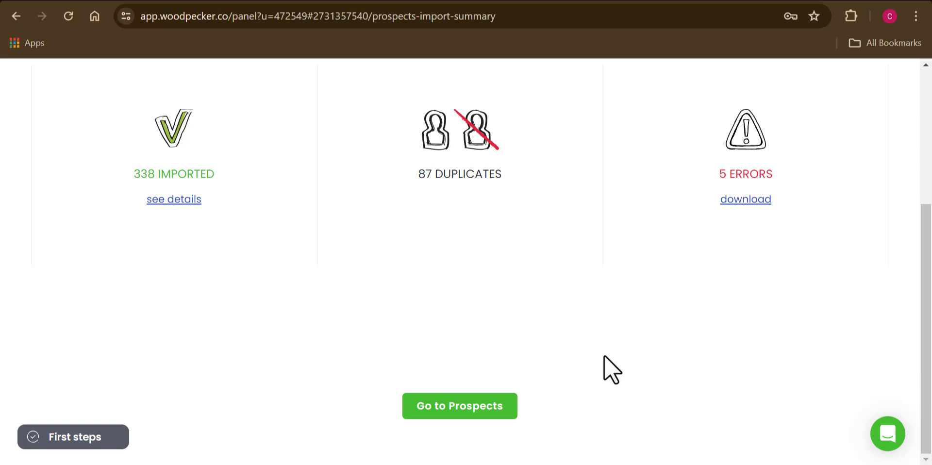
Go from the import summary to the Prospects list of imported ACTIVE contacts
left_click(464, 409)
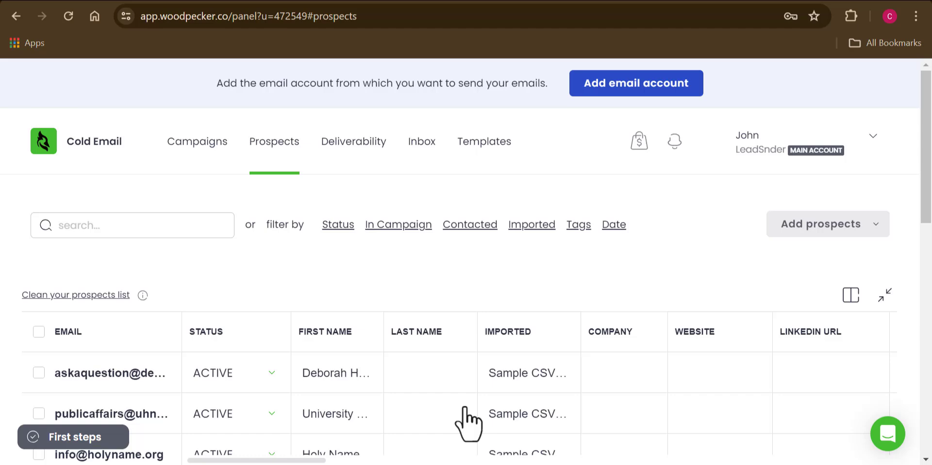
mouse_move(930, 191)
left_mouse_down()
mouse_move(929, 392)
mouse_move(926, 182)
left_mouse_up()
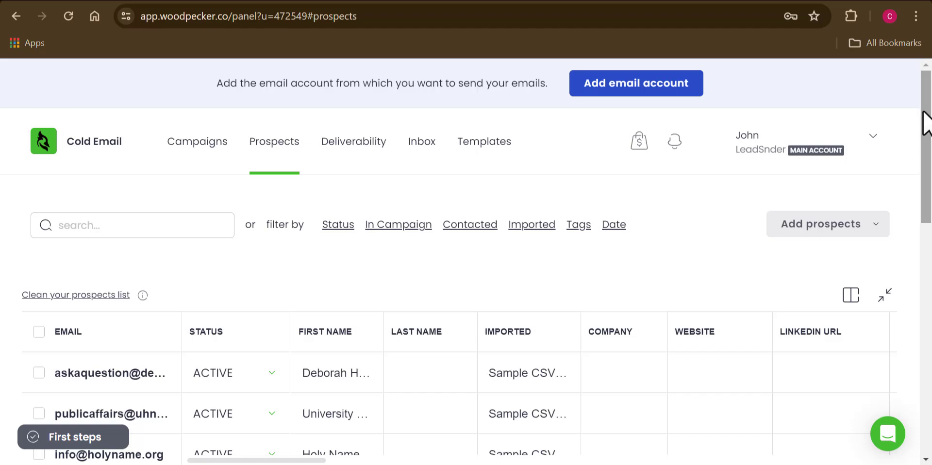
left_click_drag(923, 117, 926, 270)
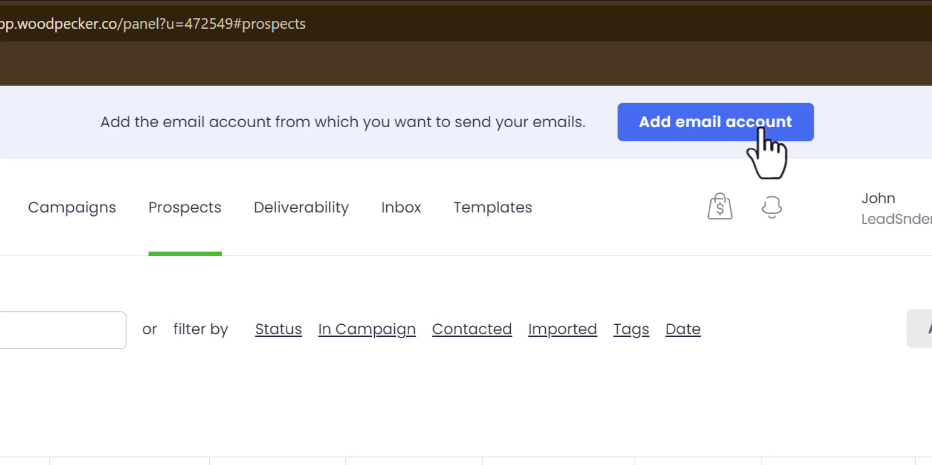
Add the Gmail sender account using the saved login and automatic connection
left_click(761, 128)
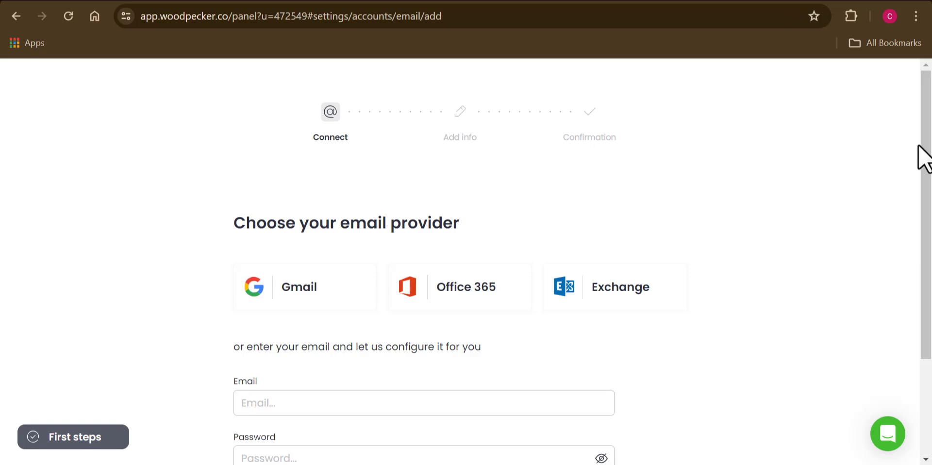
scroll(923, 158, "down", 3)
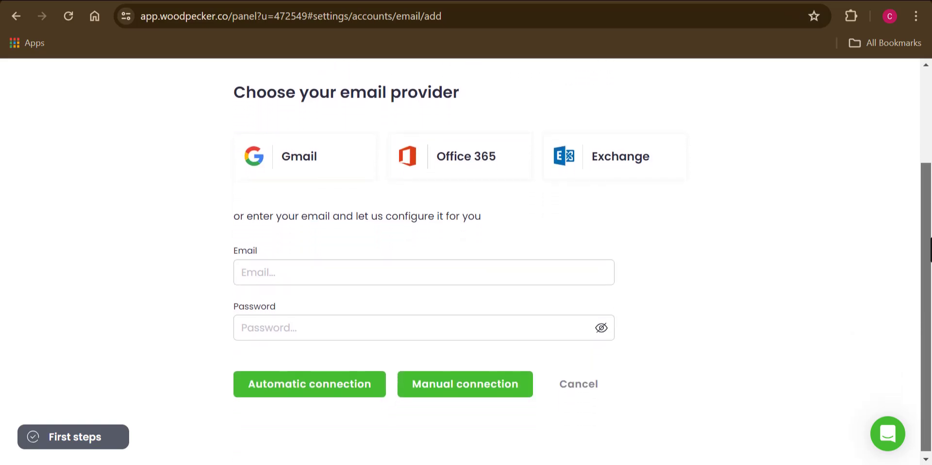
left_click_drag(930, 250, 930, 253)
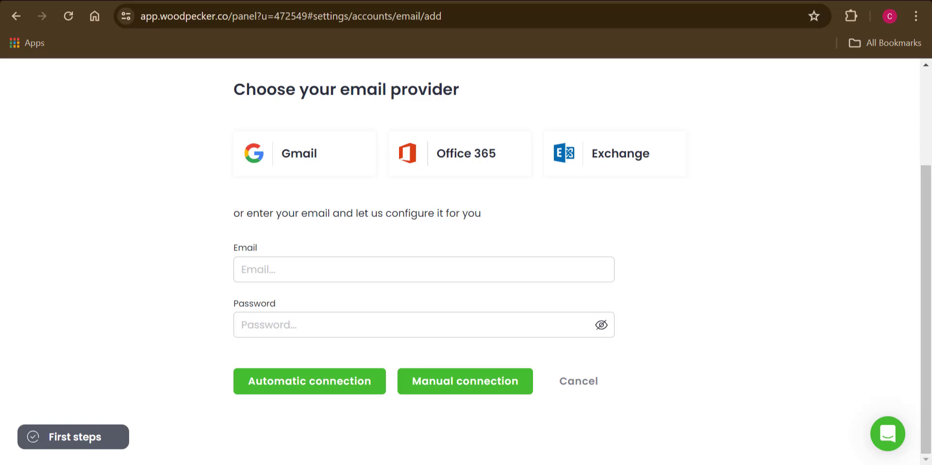
left_click(295, 270)
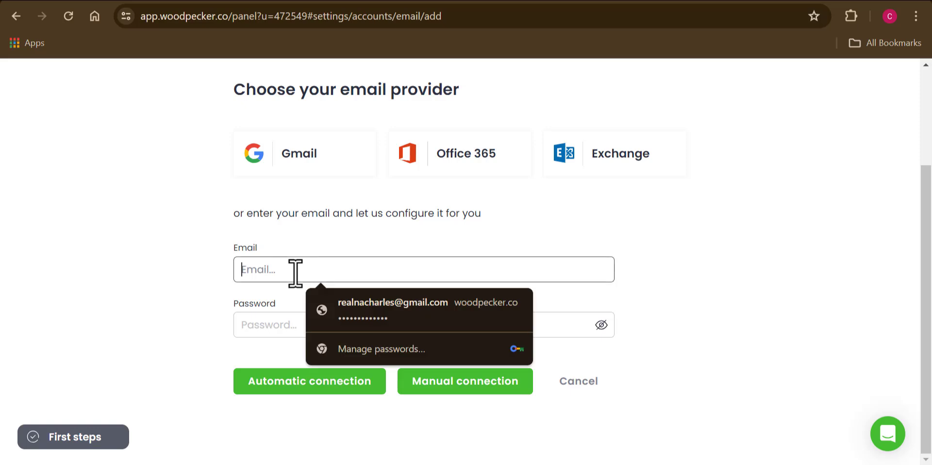
left_click(366, 310)
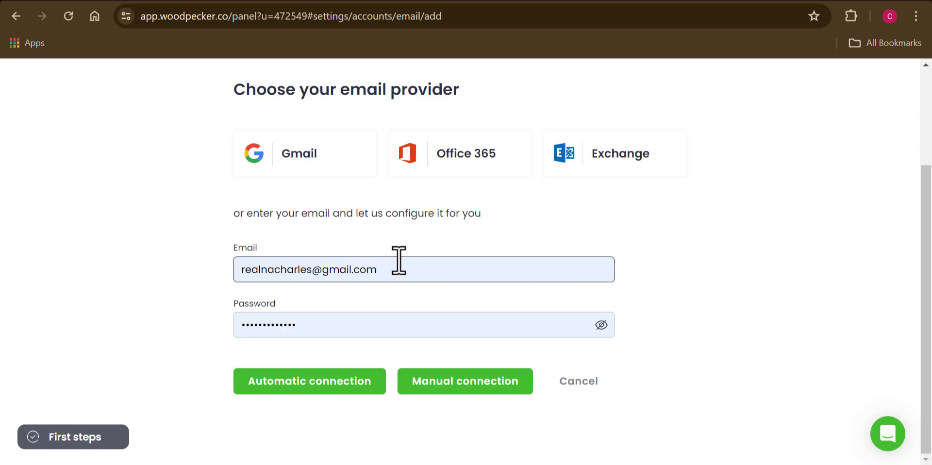
left_click(323, 383)
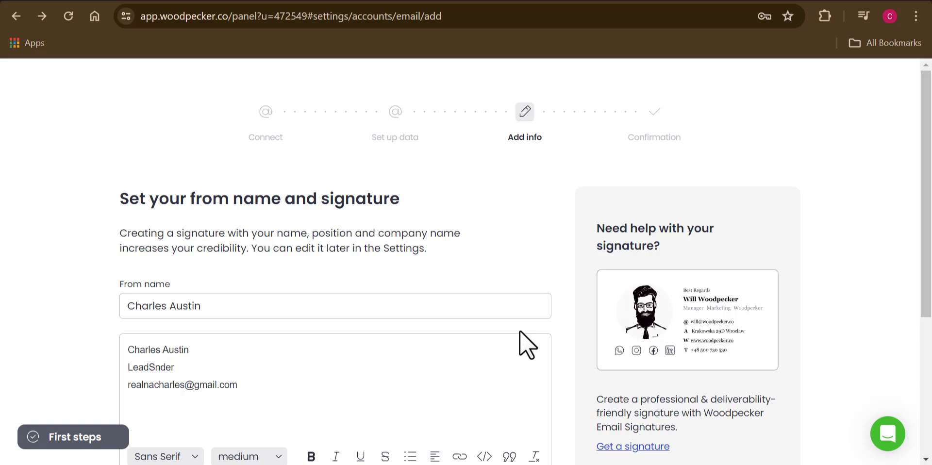
Save the pre-filled from name and signature, then dismiss the success message
left_click(519, 311)
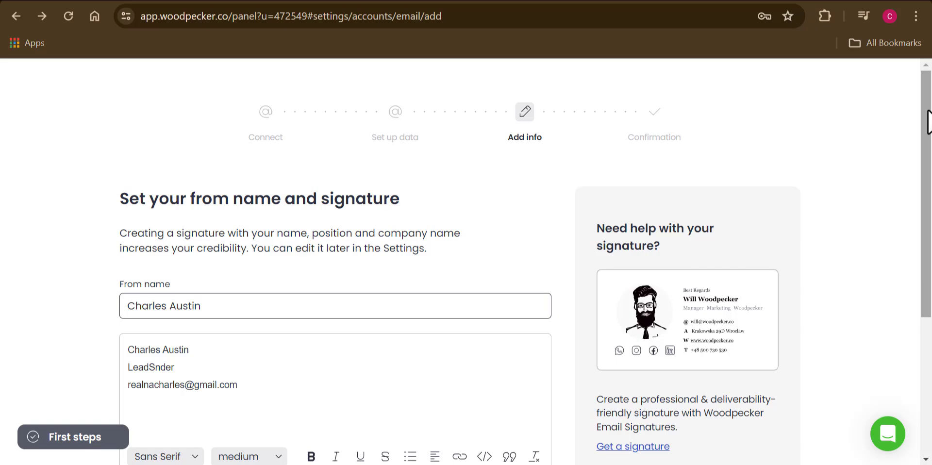
scroll(928, 121, "down", 5)
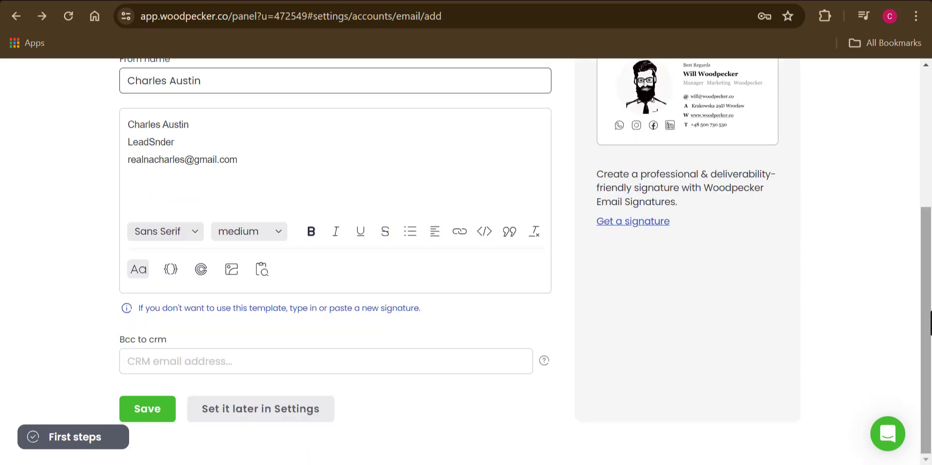
left_click(155, 417)
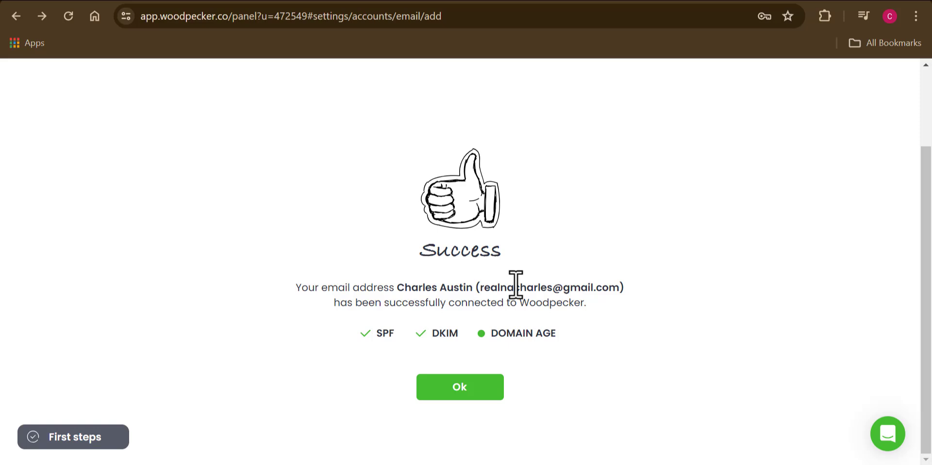
key("Return")
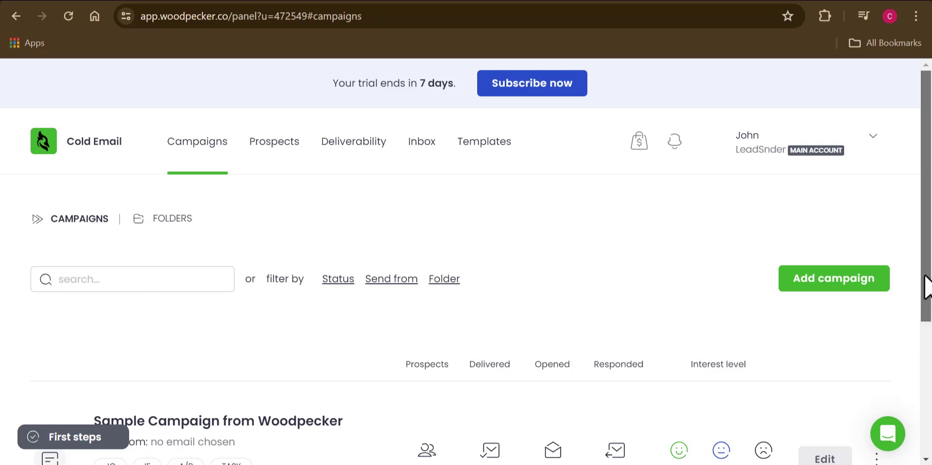
Start a new campaign sending from the connected Gmail account
left_click_drag(925, 289, 930, 311)
left_click(831, 238)
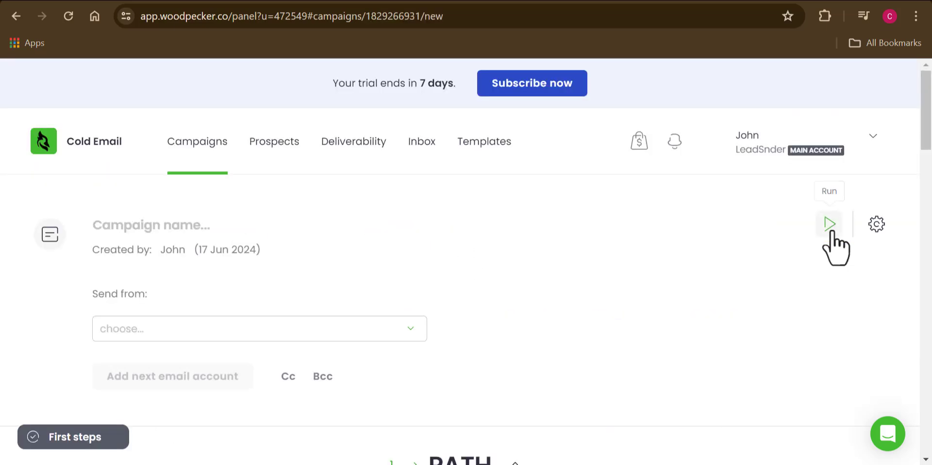
scroll(414, 270, "down", 1)
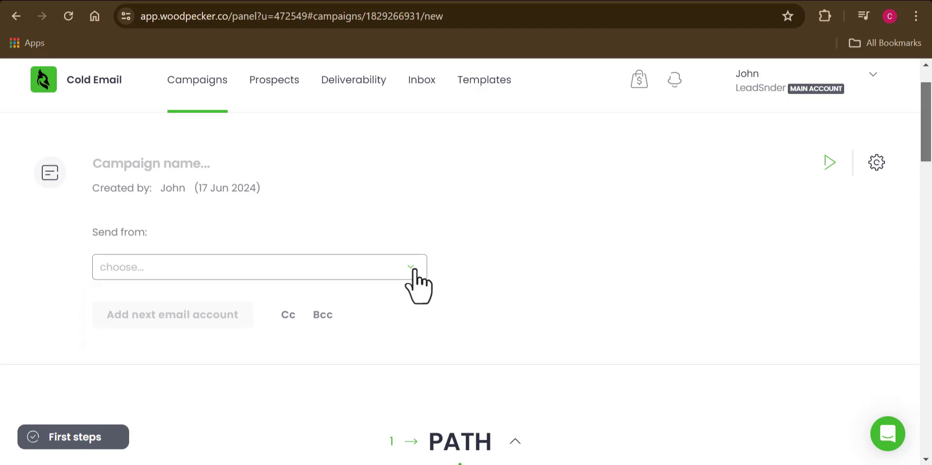
left_click(413, 270)
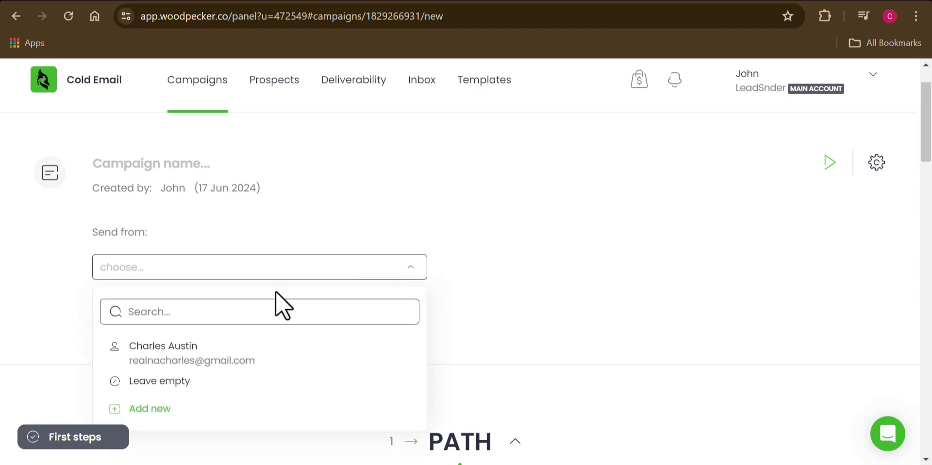
left_click(160, 348)
left_click_drag(913, 214, 908, 252)
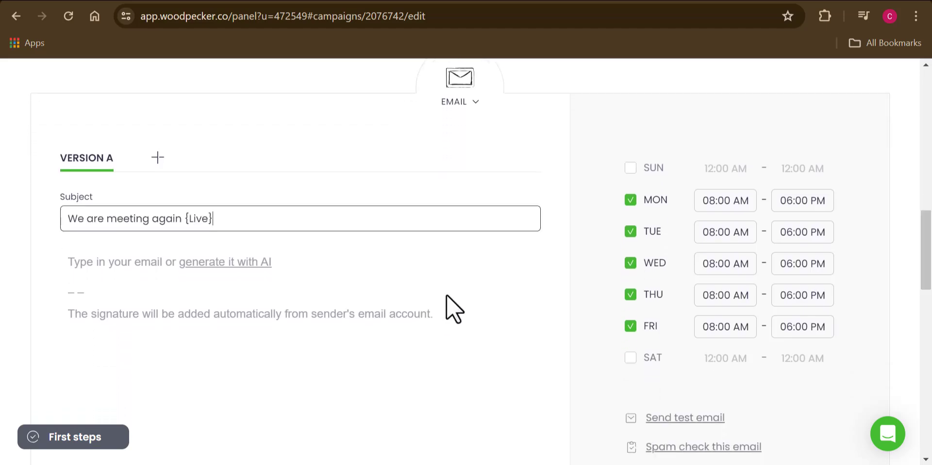
Paste the invitation text into the first email's body
scroll(340, 219, "down", 2)
left_click(80, 169)
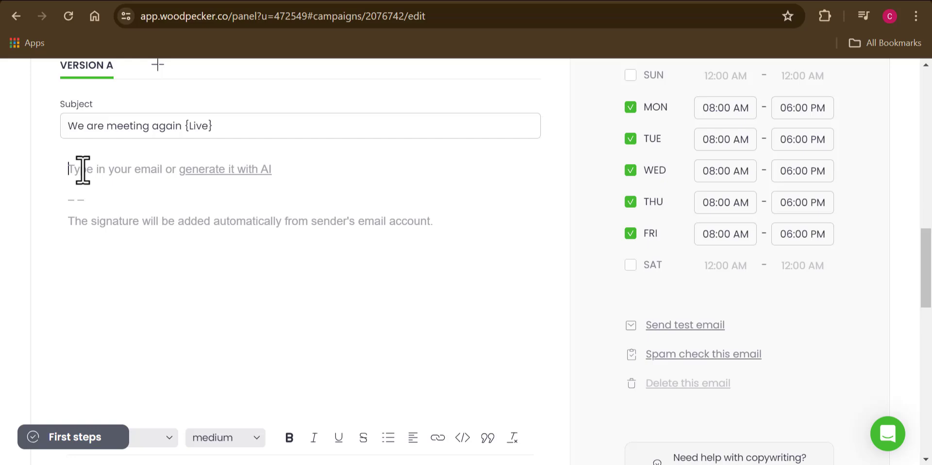
key("ctrl+v")
left_click_drag(926, 262, 918, 409)
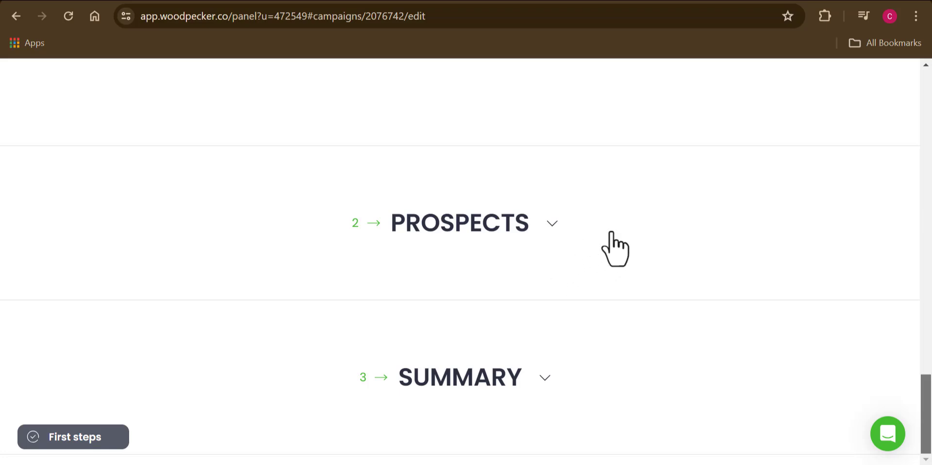
Select all 339 database prospects, add them to My Campaign #2, and return to the editor
left_click(553, 223)
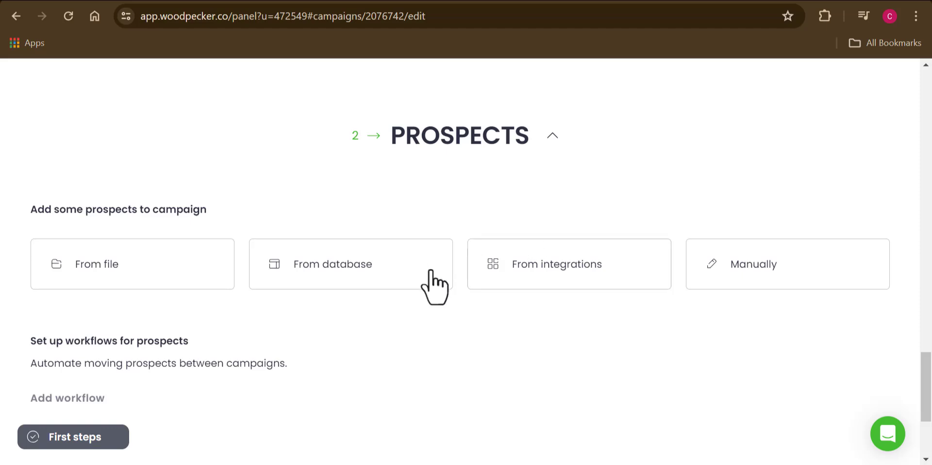
left_click(330, 275)
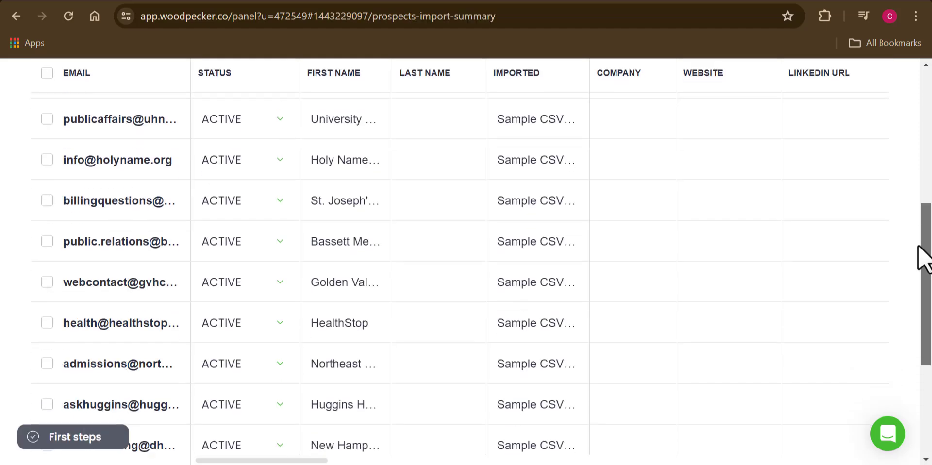
left_click_drag(918, 248, 922, 162)
left_click(47, 271)
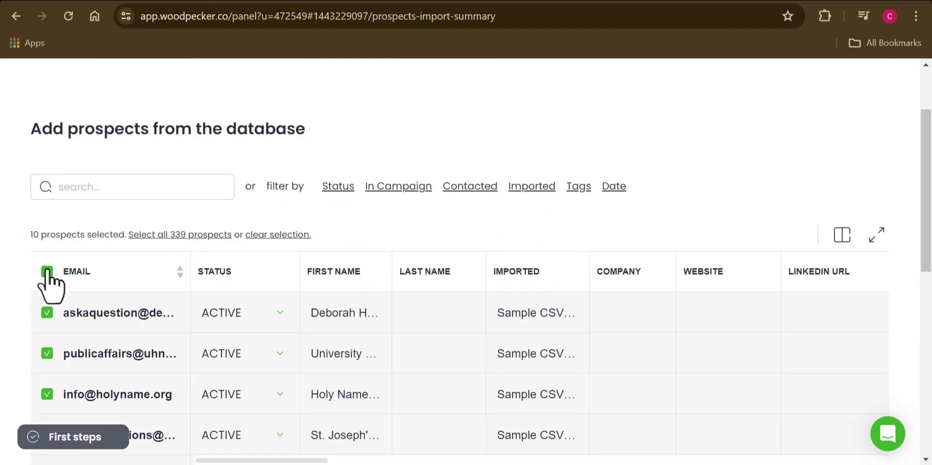
scroll(104, 419, "down", 10)
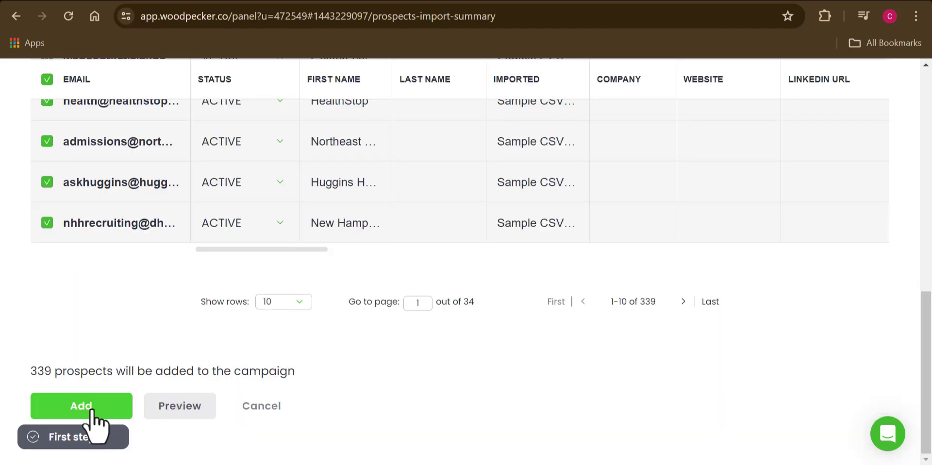
left_click(92, 410)
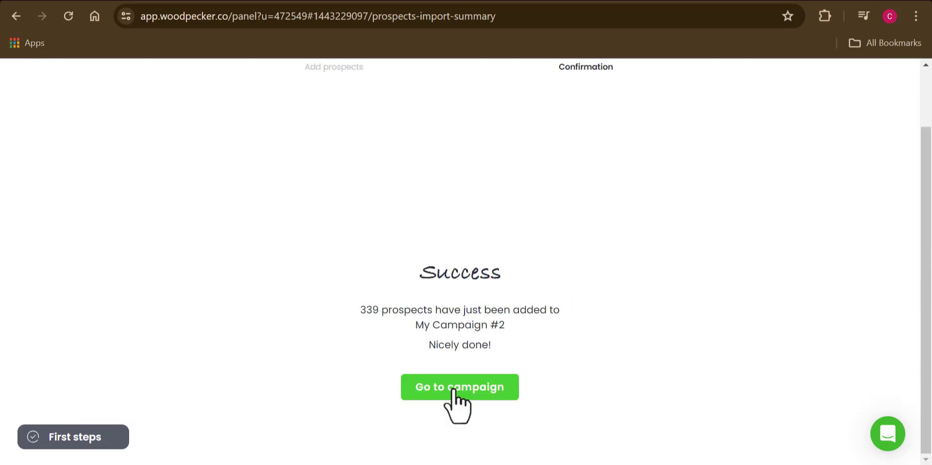
left_click(454, 391)
scroll(923, 427, "down", 7)
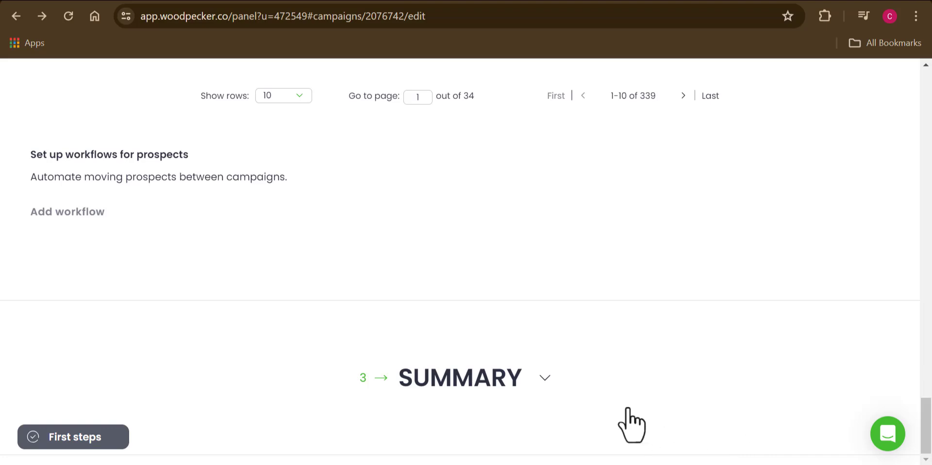
Expand the campaign SUMMARY to see sender, steps and prospects, down to the Run button
left_click(545, 379)
scroll(928, 417, "down", 3)
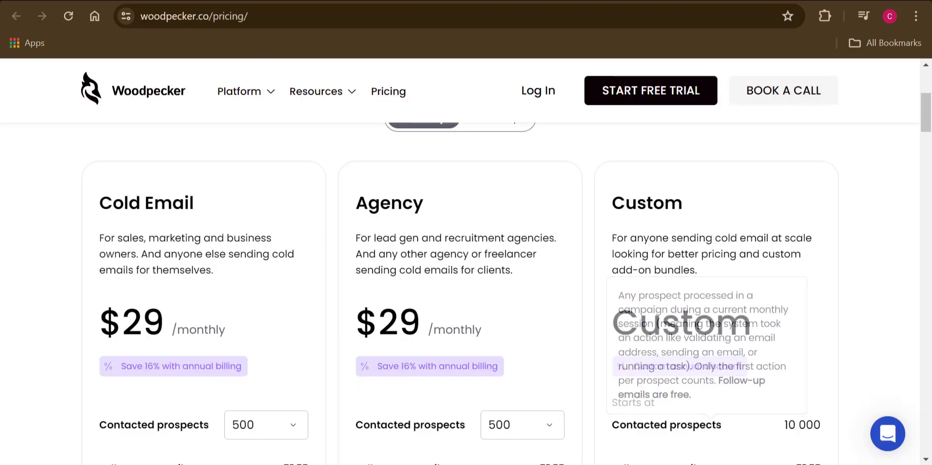
mouse_move(928, 115)
left_mouse_down()
mouse_move(928, 80)
mouse_move(923, 127)
mouse_move(925, 118)
left_mouse_up()
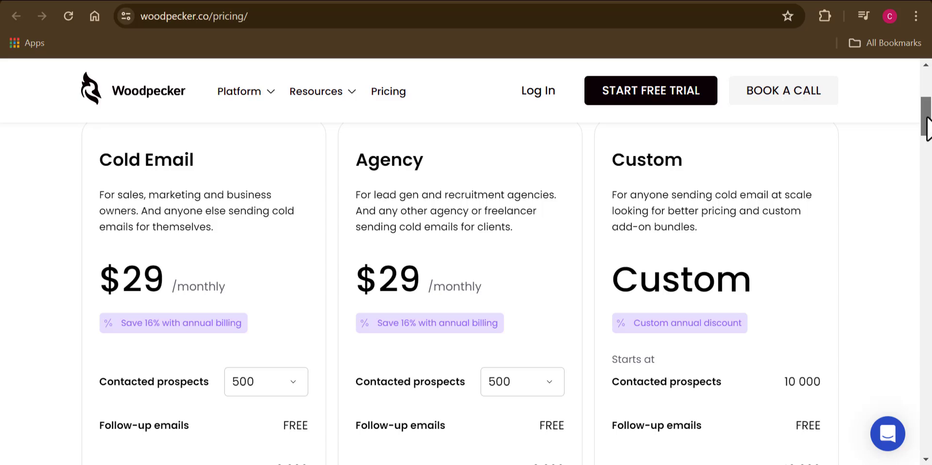
left_click_drag(927, 127, 928, 380)
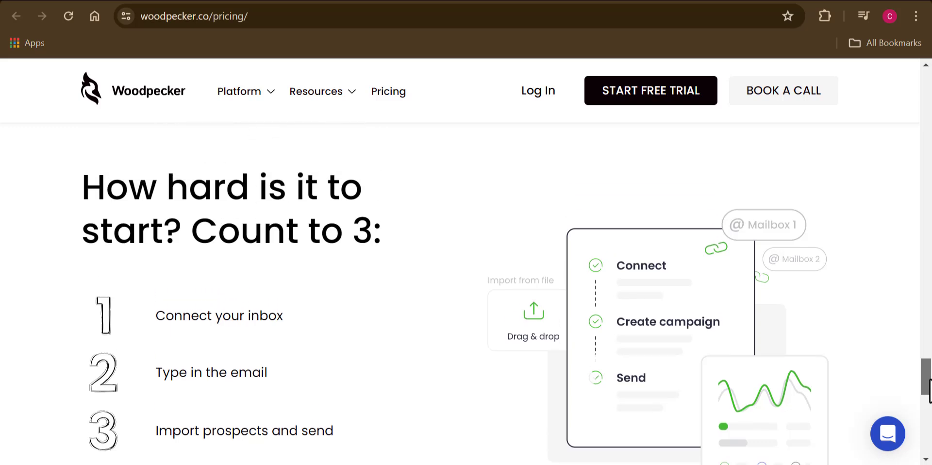